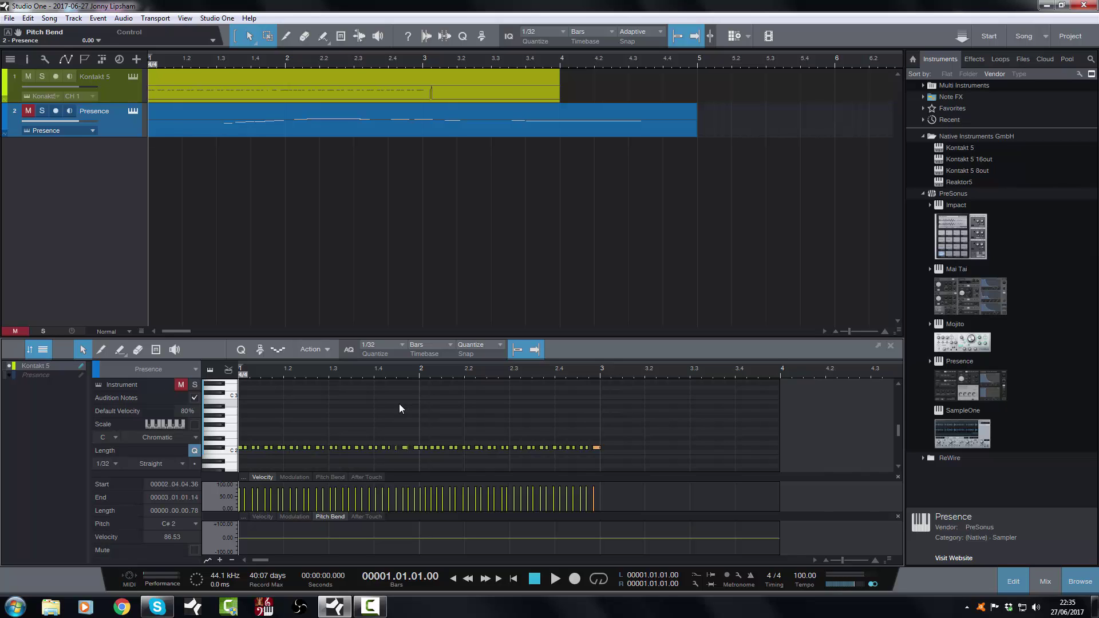
pyautogui.press('space')
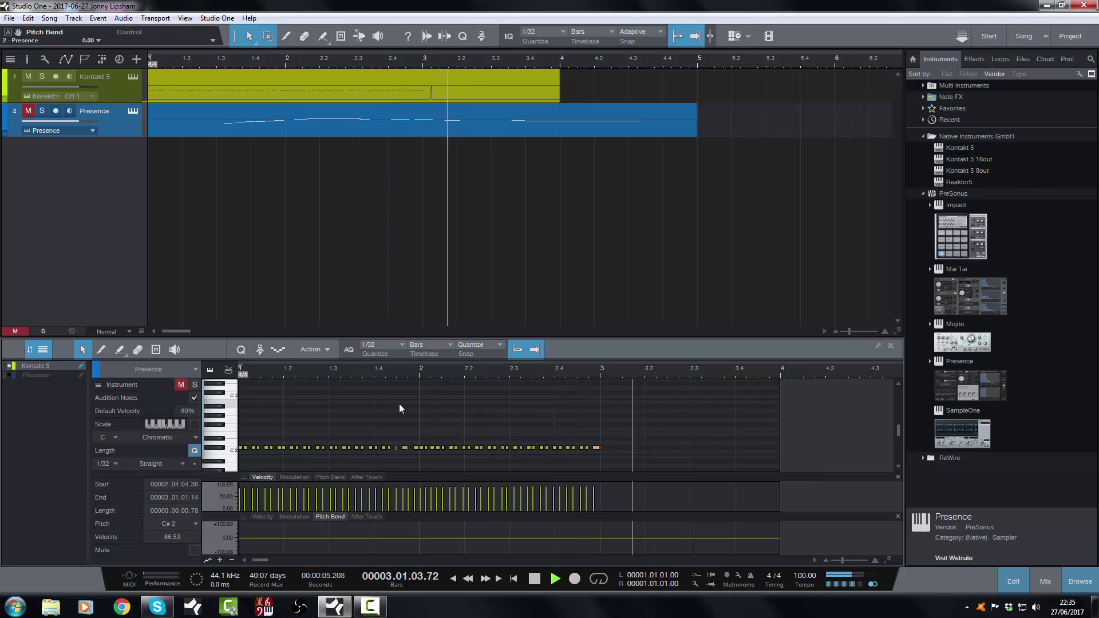
pyautogui.press('space')
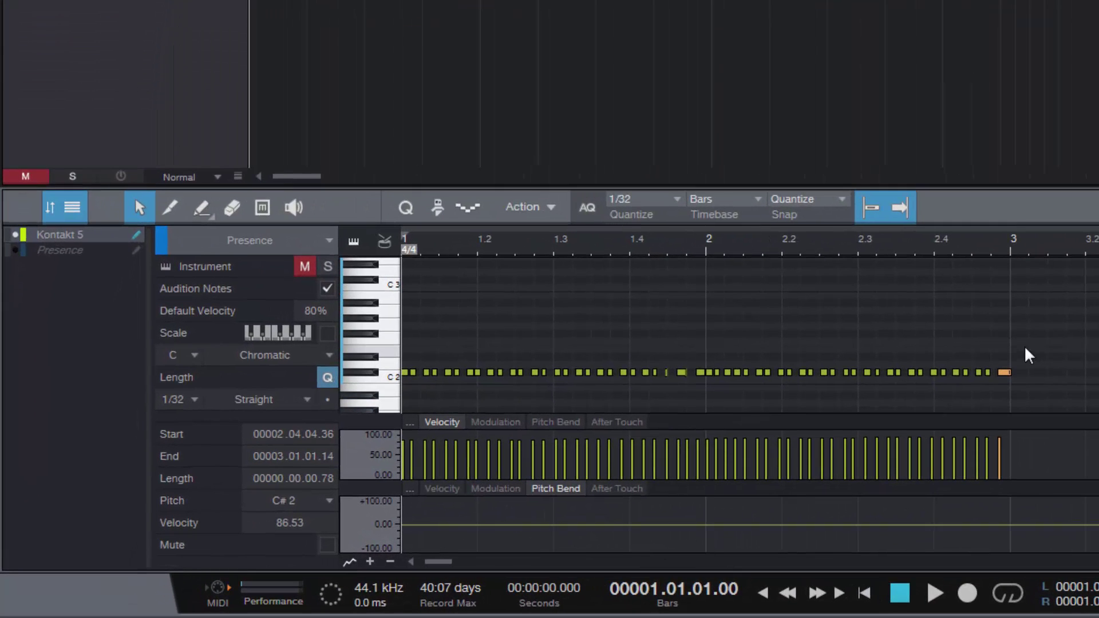
# Select all cymbal notes and draw a straight velocity line rising from near zero at bar 1 to high by bar 3
pyautogui.click(1024, 382)
pyautogui.moveTo(1029, 389); pyautogui.dragTo(378, 389)
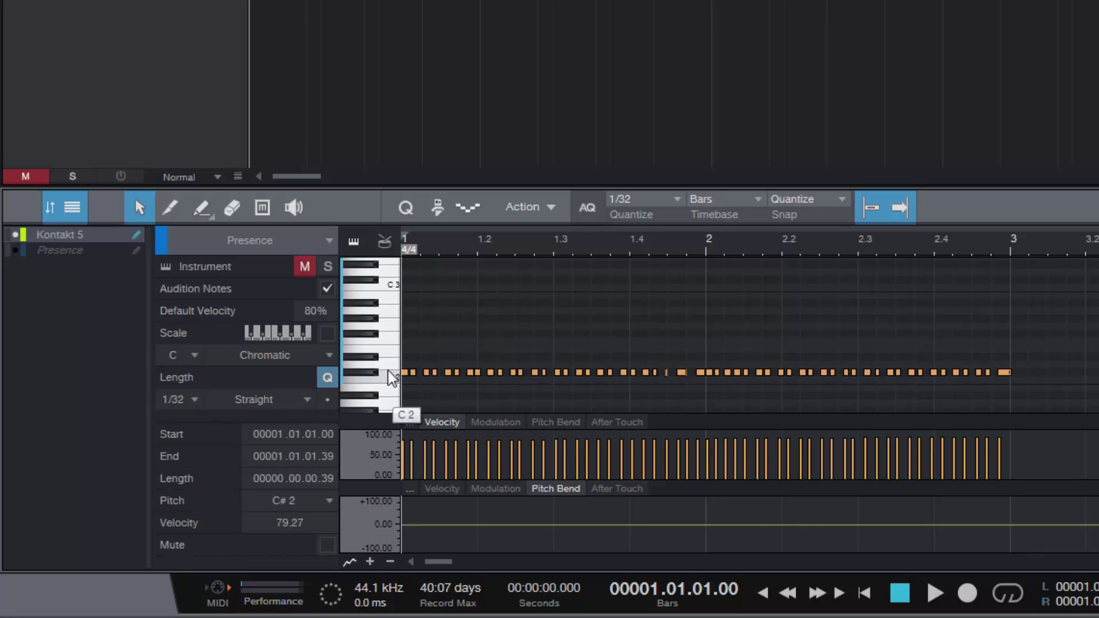
pyautogui.click(201, 212)
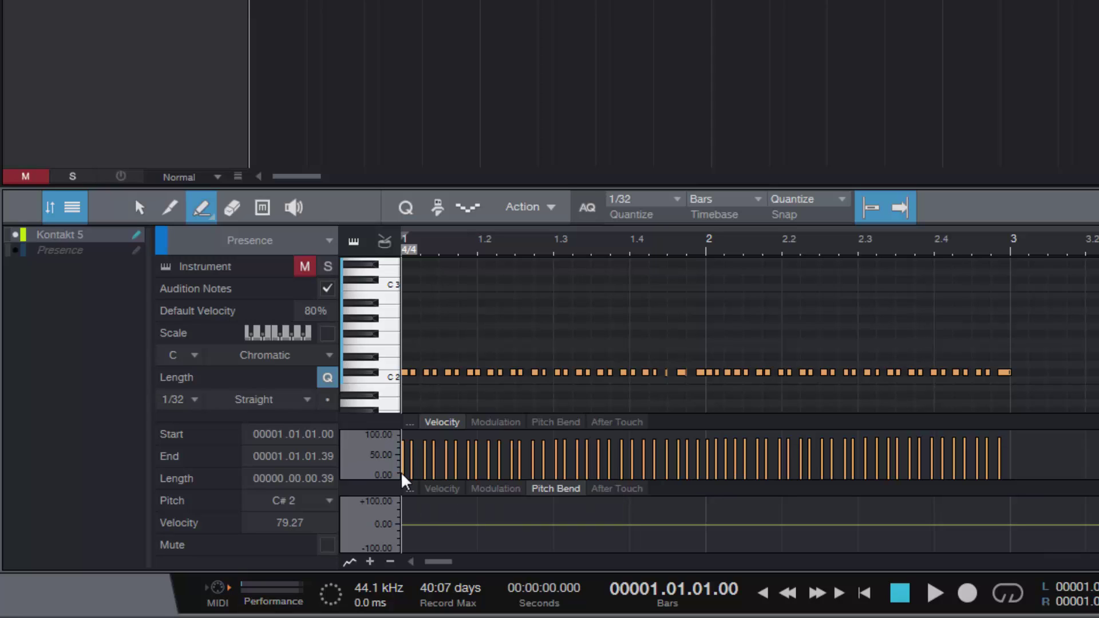
pyautogui.moveTo(404, 473); pyautogui.dragTo(1003, 436)
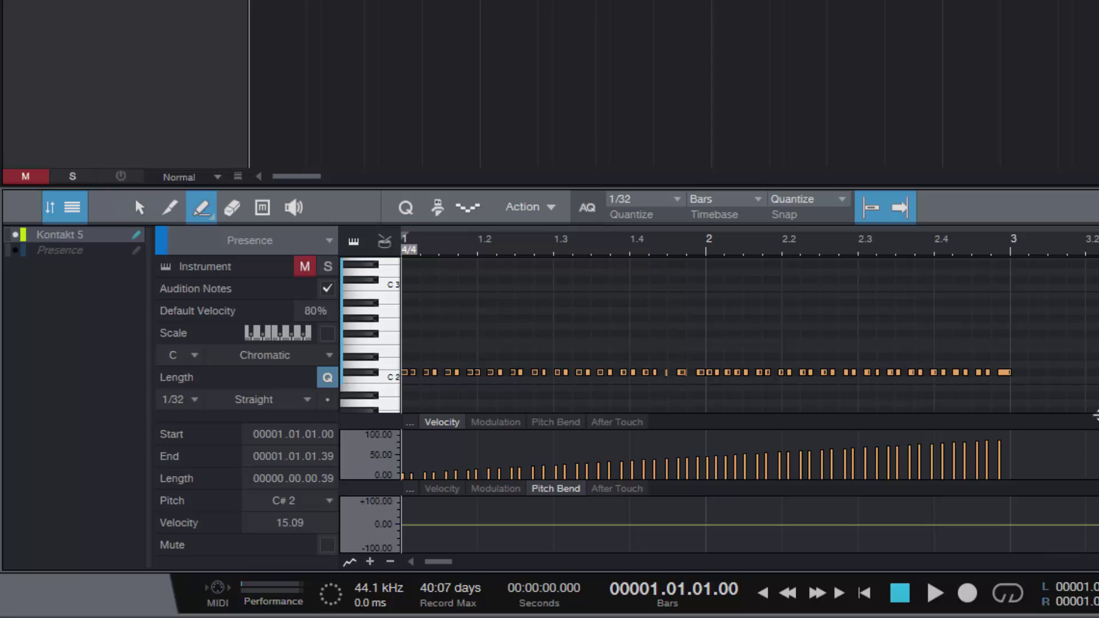
# Play back the cymbal crescendo, then stop playback
pyautogui.press('space')
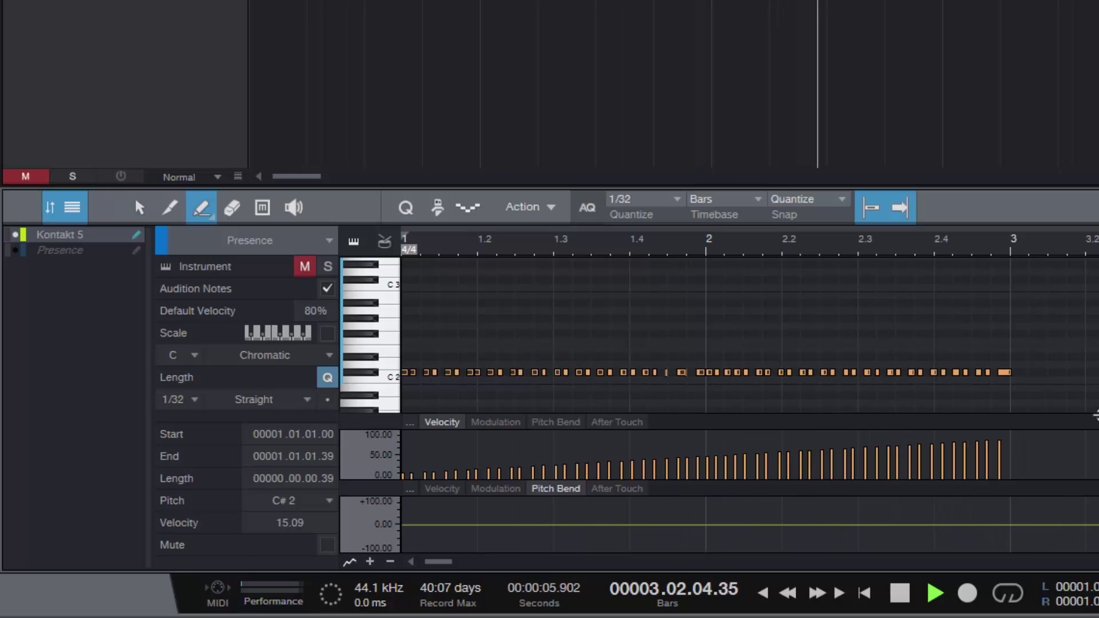
pyautogui.press('space')
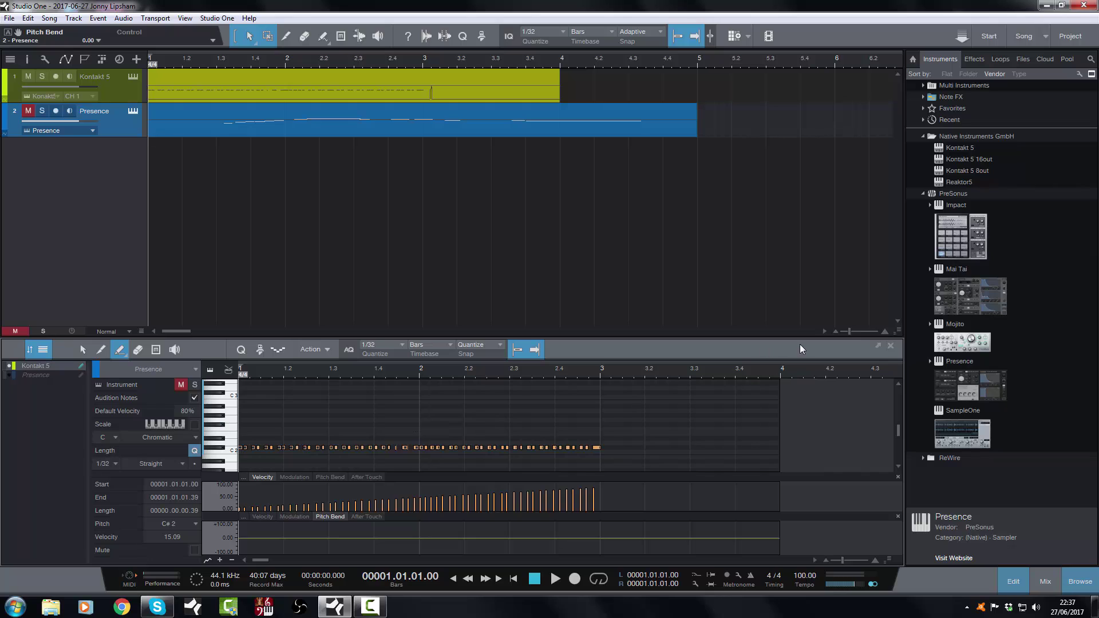
# Close the cymbal note editor and open the Presence harmonica part in its place
pyautogui.click(890, 346)
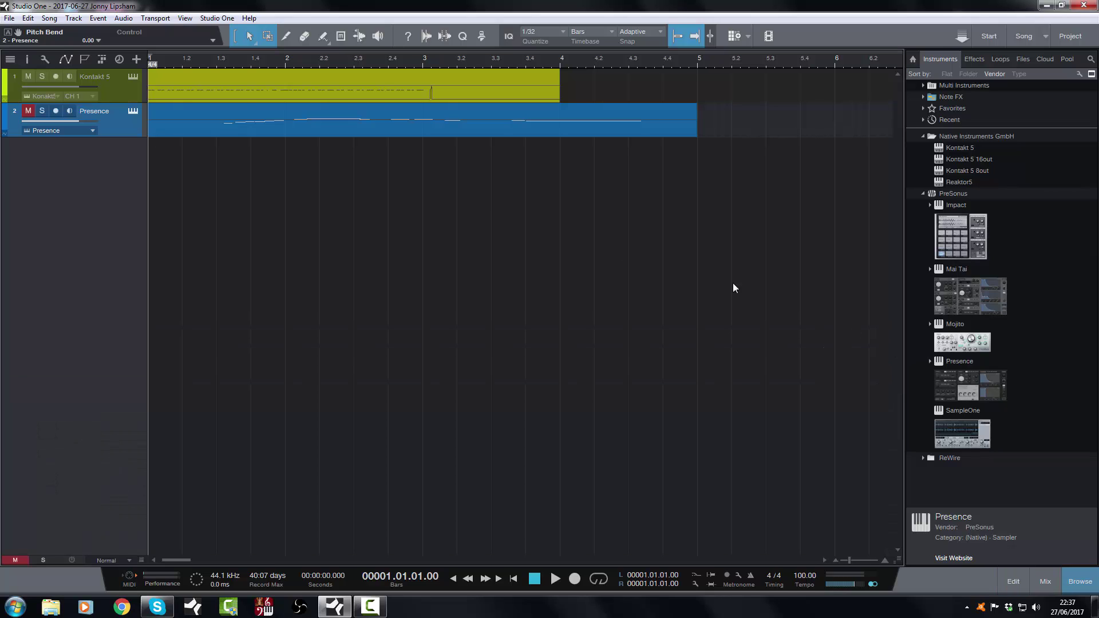
pyautogui.doubleClick(242, 132)
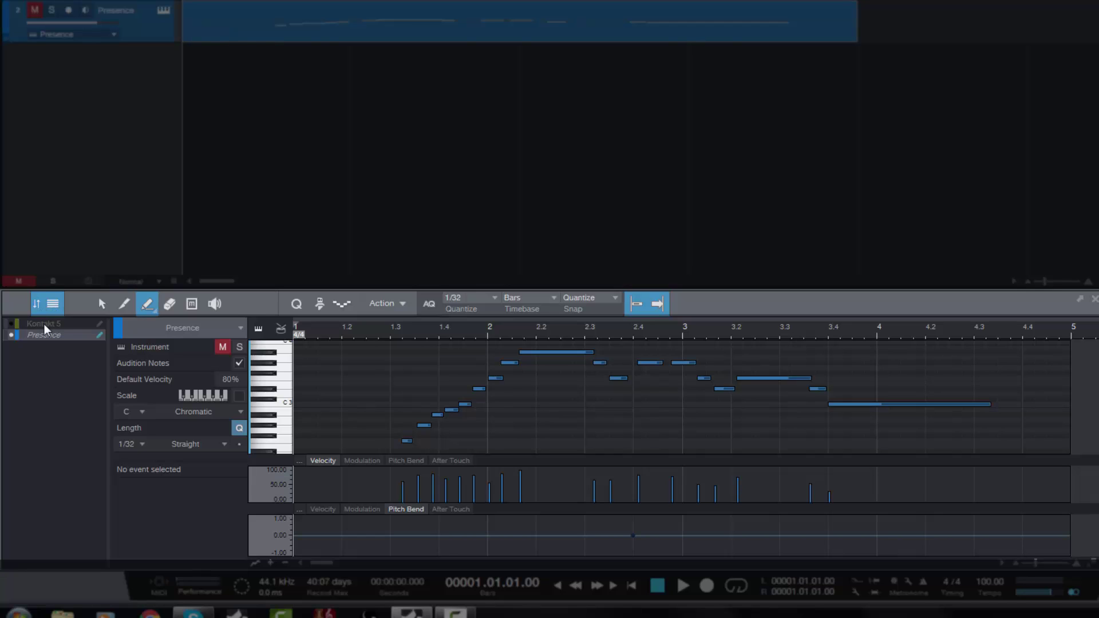
# Add the Kontakt 5 cymbal notes to the harmonica editor, return to the Arrow tool, and scroll down to C2
pyautogui.click(11, 324)
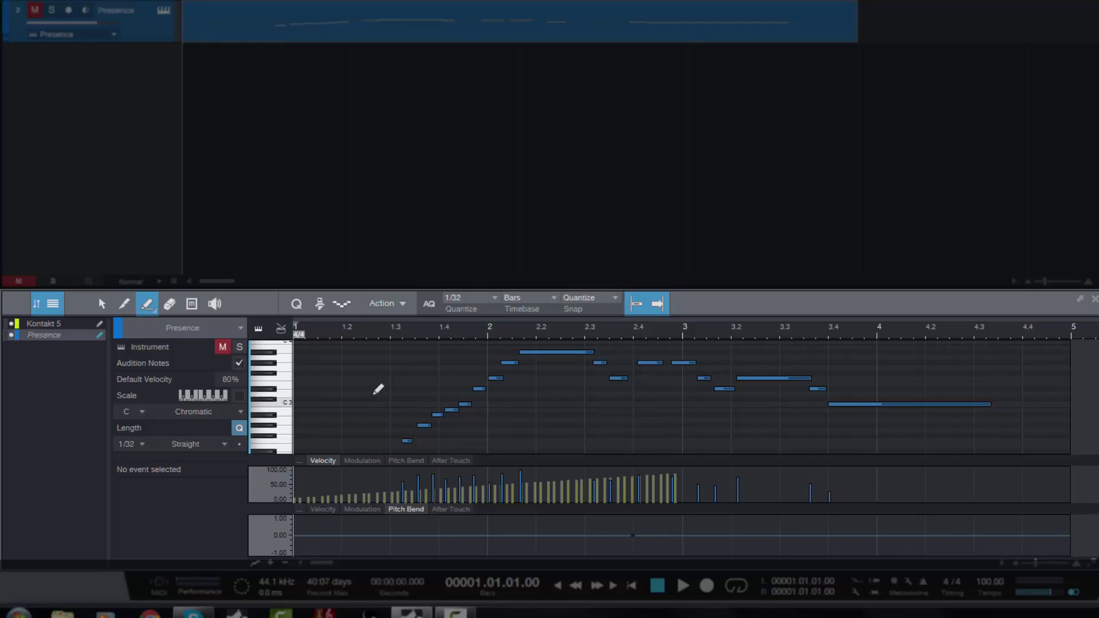
pyautogui.click(99, 302)
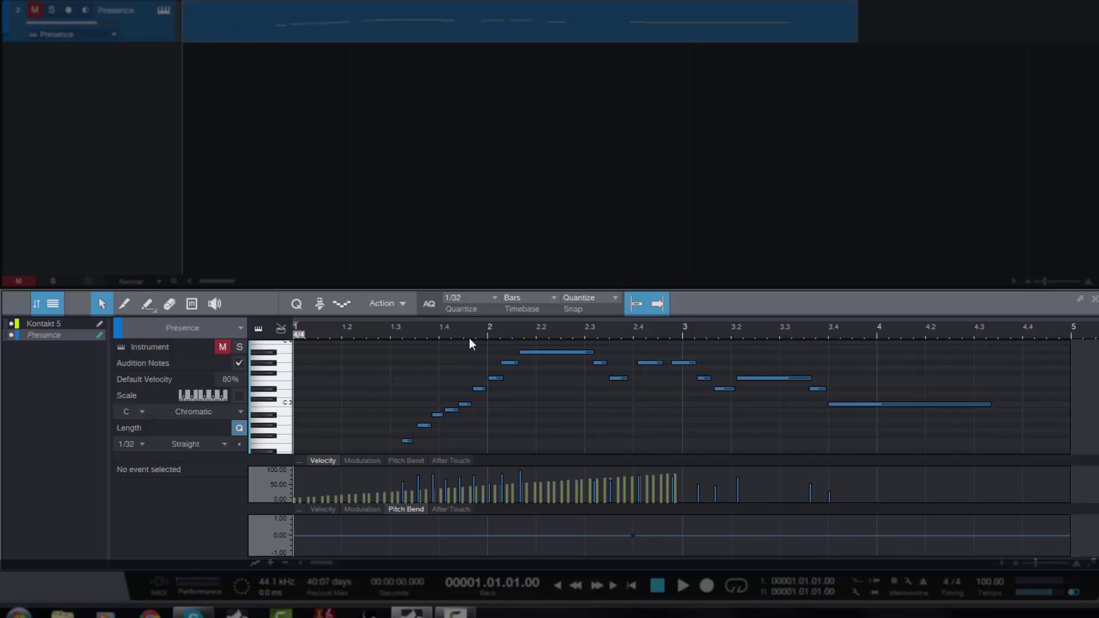
pyautogui.scroll(-2, 401, 399)
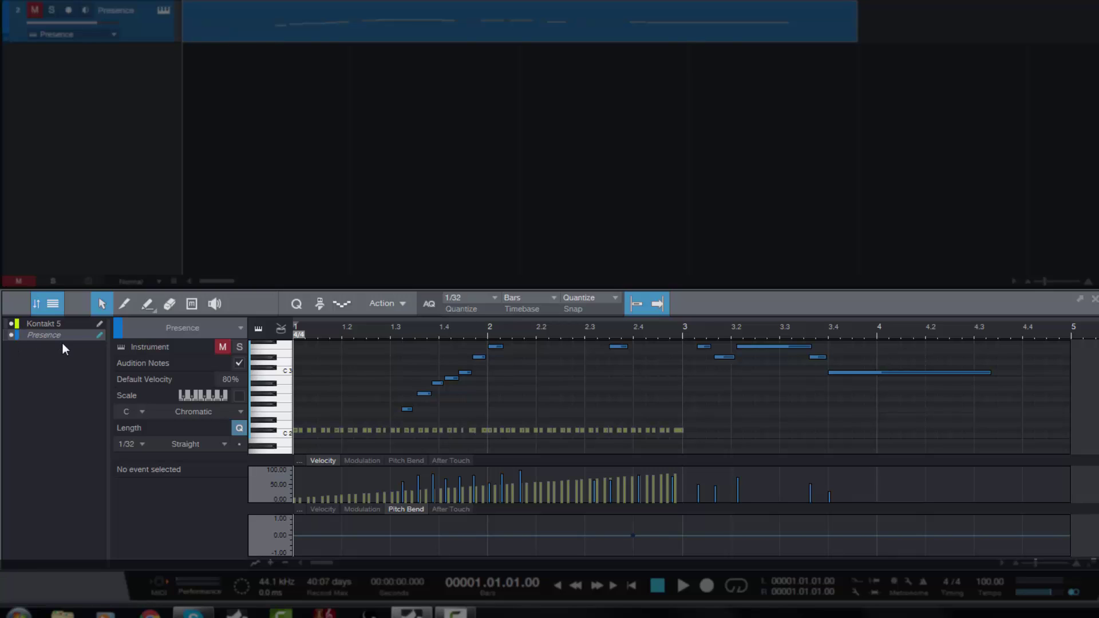
pyautogui.click(512, 431)
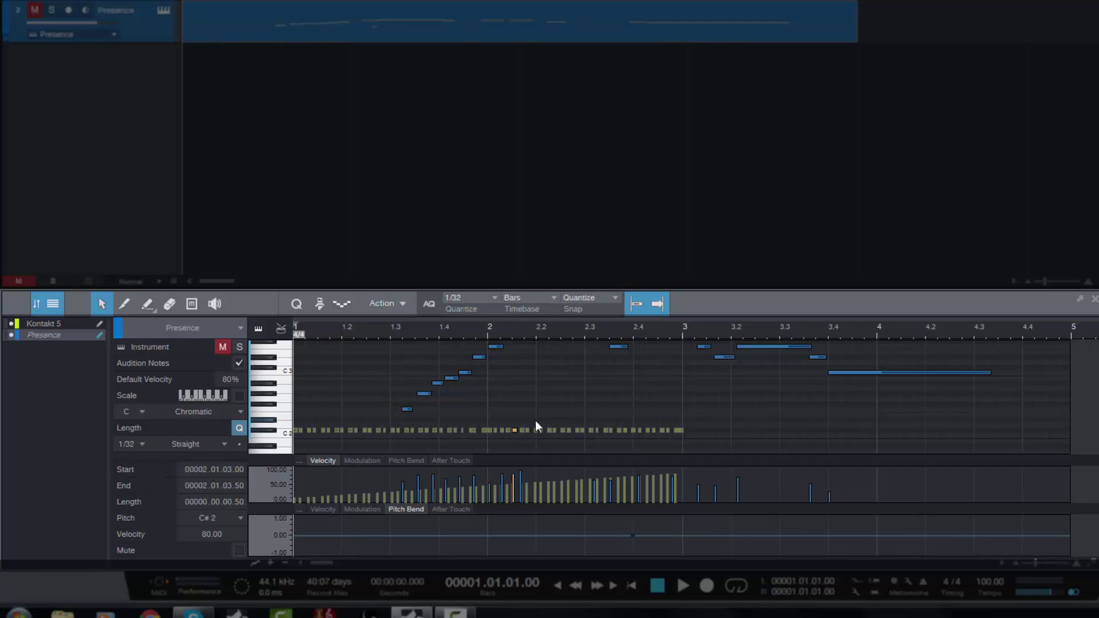
pyautogui.click(508, 401)
pyautogui.moveTo(479, 483)
pyautogui.scroll(3, 362, 407)
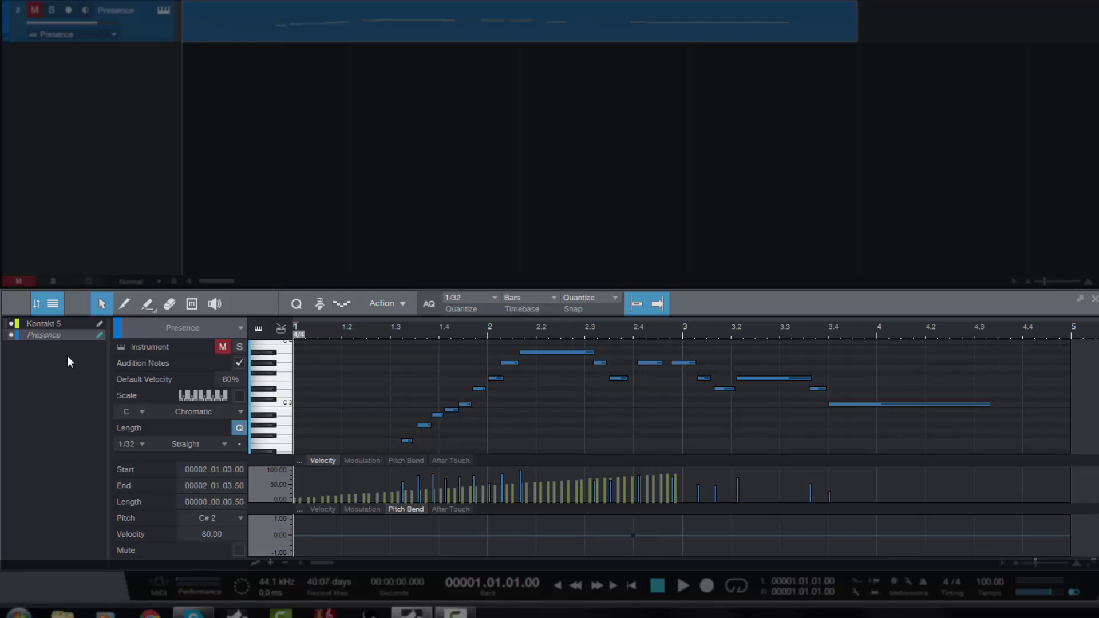
pyautogui.click(47, 324)
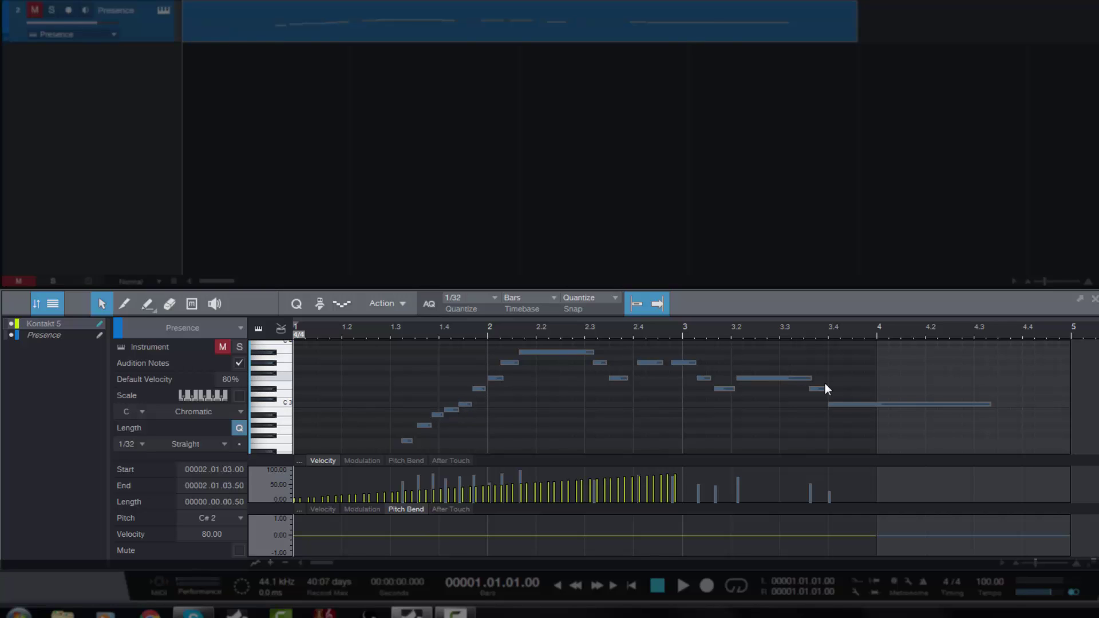
pyautogui.scroll(-3, 389, 397)
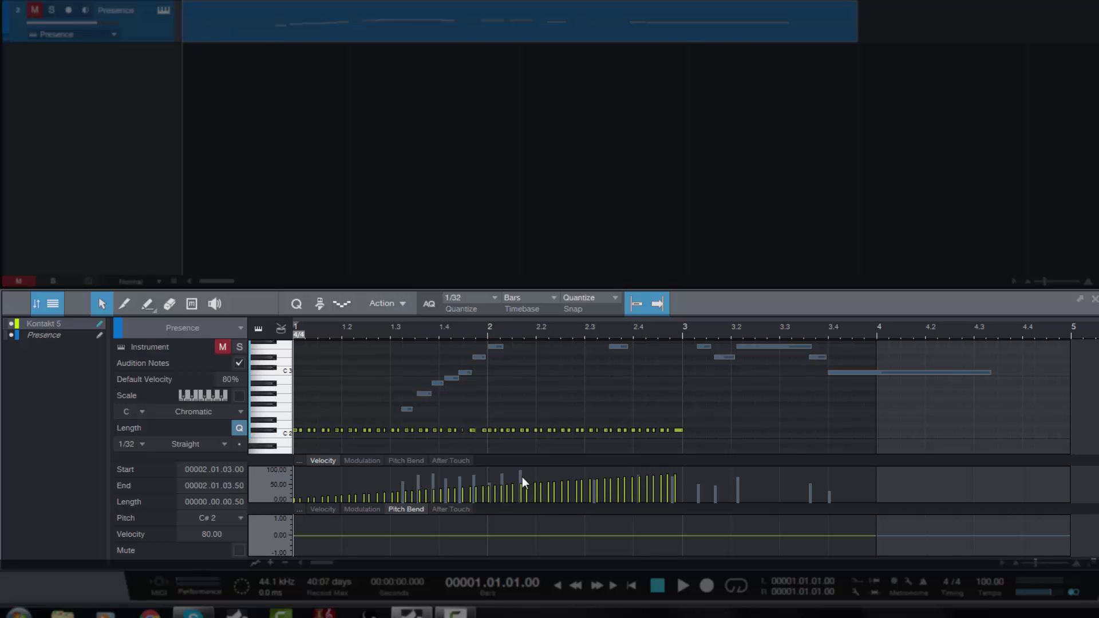
pyautogui.hotkey('ctrl', 'd')
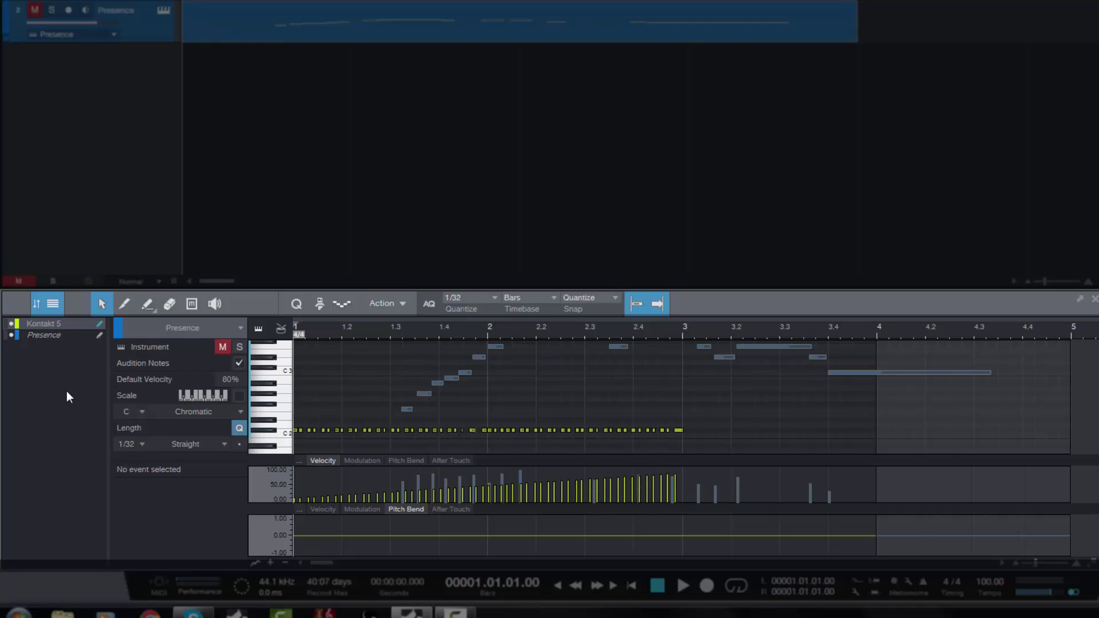
# Make the Presence harmonica part editable again alongside the Kontakt 5 cymbal notes
pyautogui.click(42, 335)
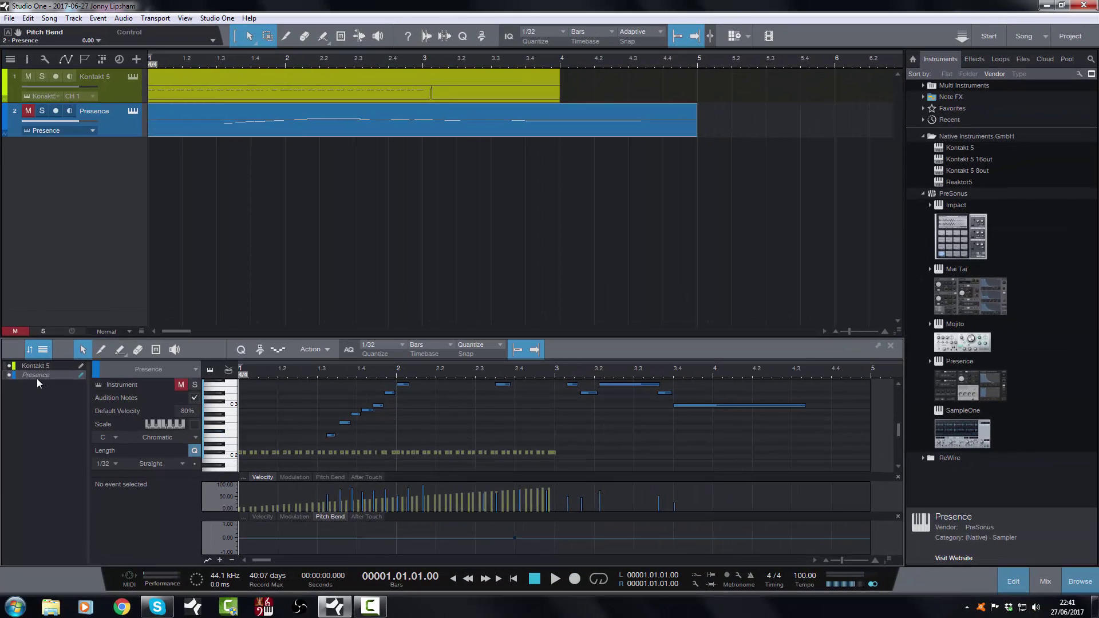
# Hide the Kontakt 5 part, solo Presence, and play the harmonica melody from bar 1.2, then stop
pyautogui.click(12, 366)
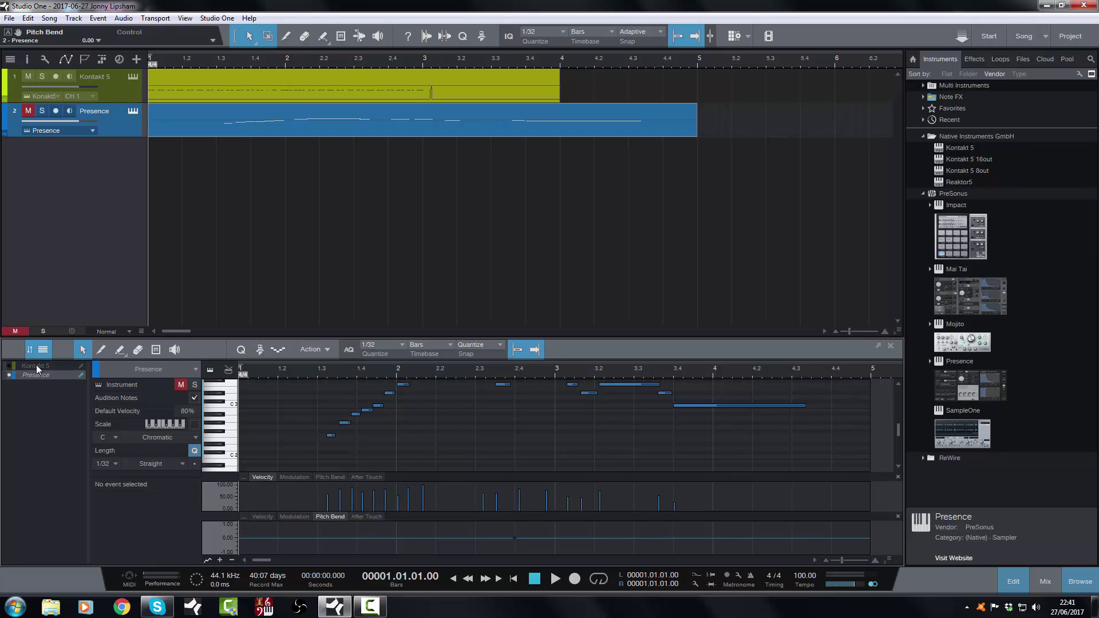
pyautogui.scroll(3, 497, 441)
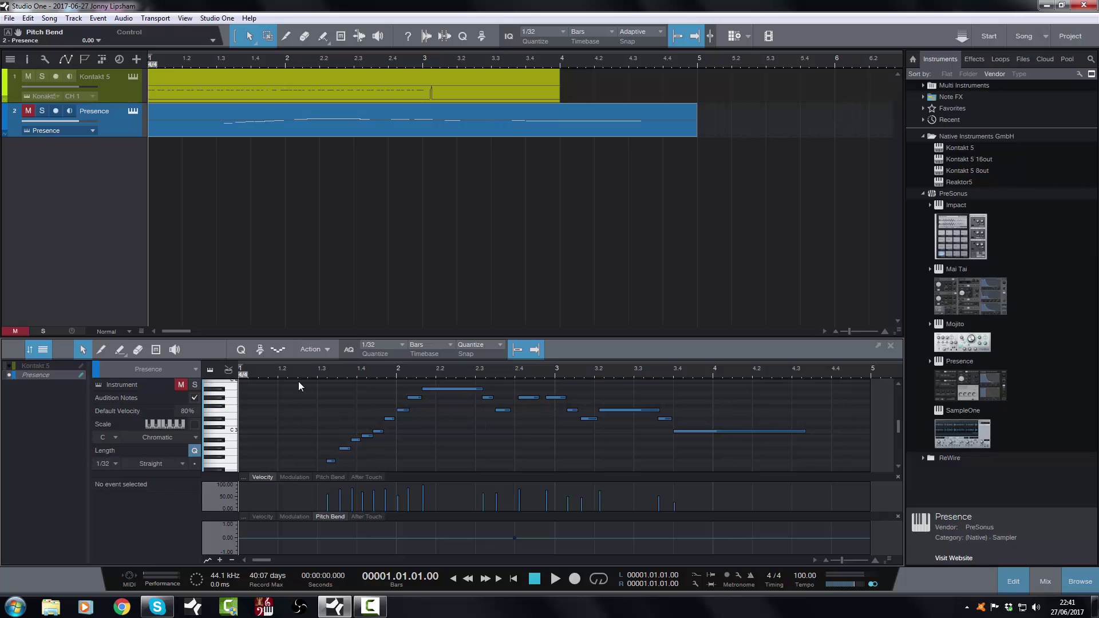
pyautogui.click(279, 373)
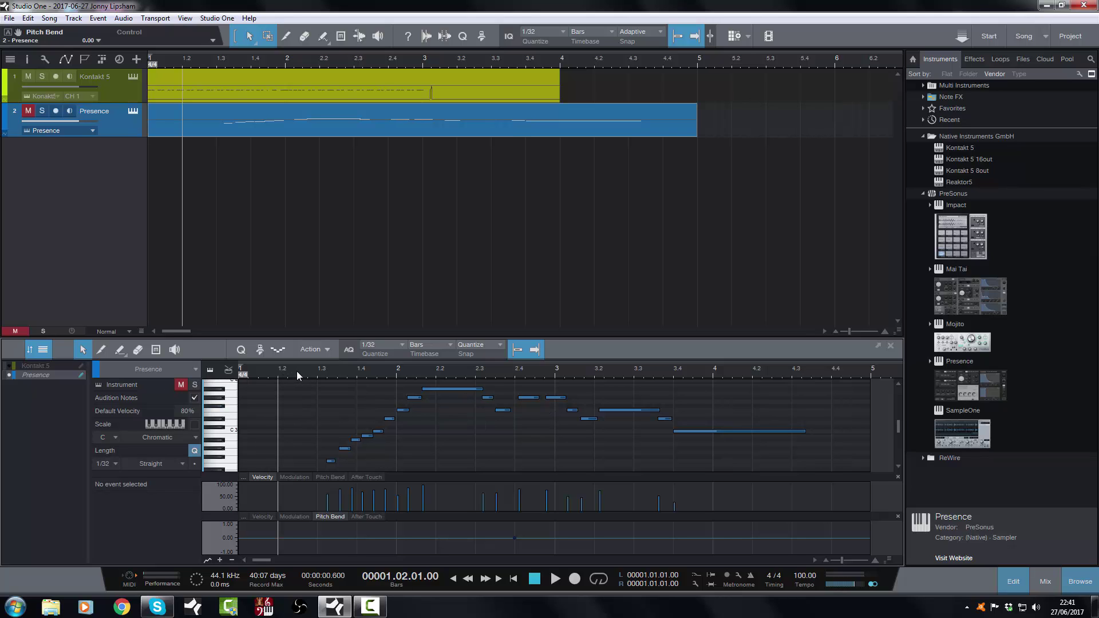
pyautogui.press('m')
pyautogui.press('s')
pyautogui.press('space')
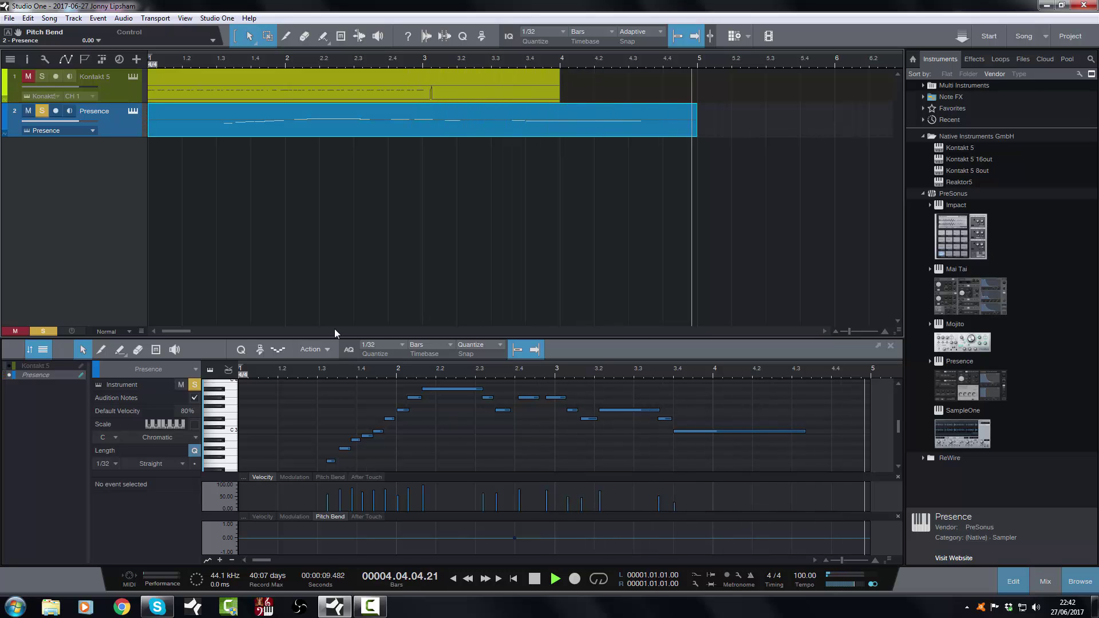
pyautogui.press('space')
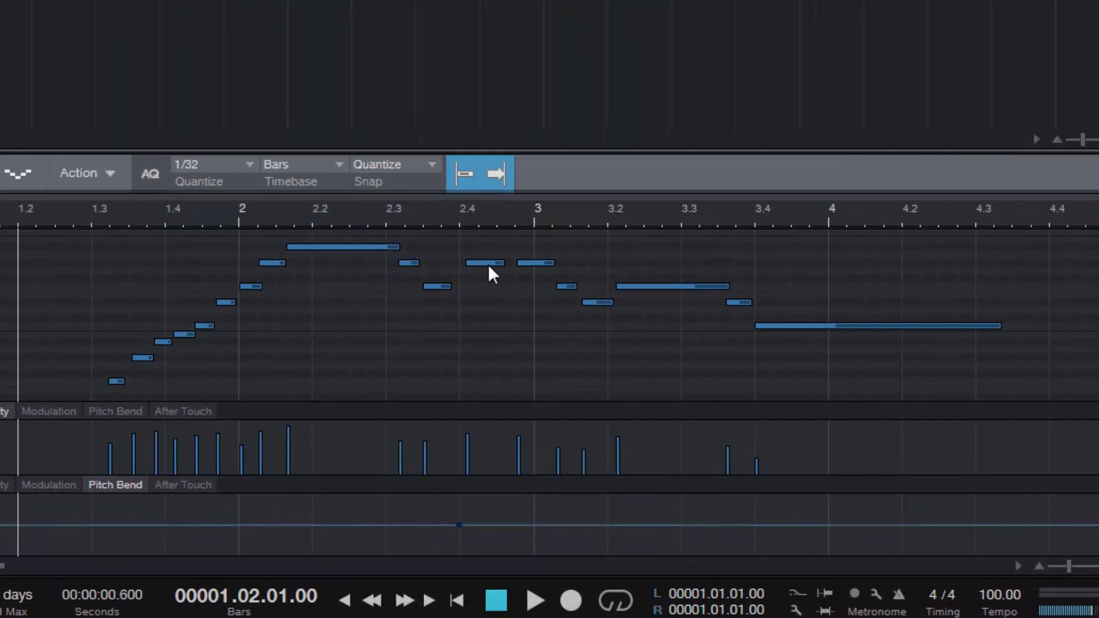
# Select the note at bar 2.4 and bend its pitch up to 1.00 at 2.4.3, then back to 0.00
pyautogui.click(486, 264)
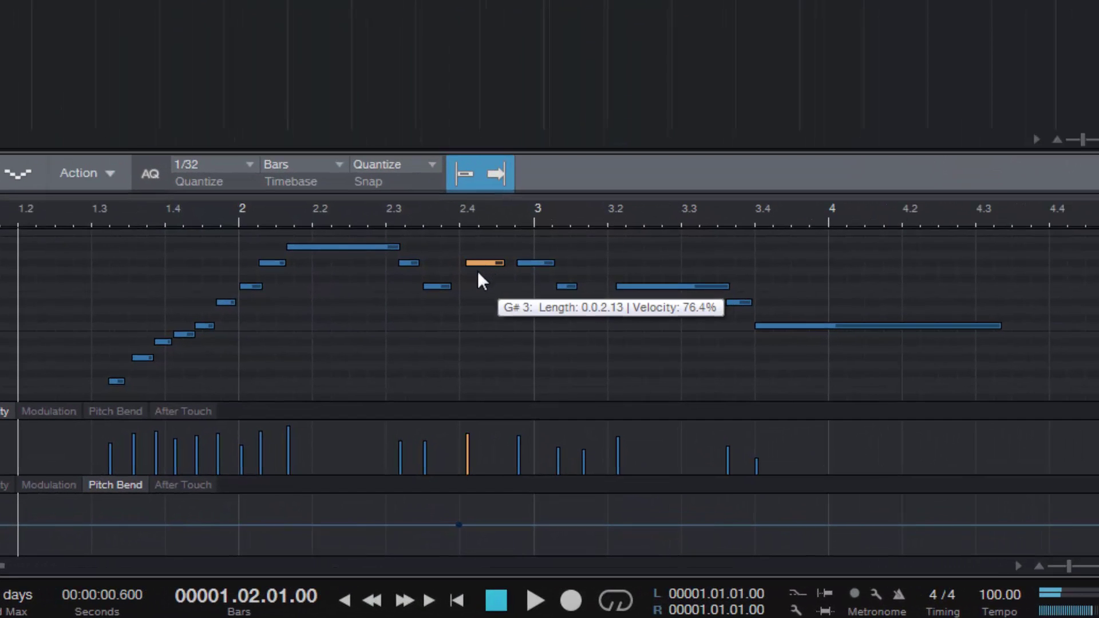
pyautogui.click(894, 326)
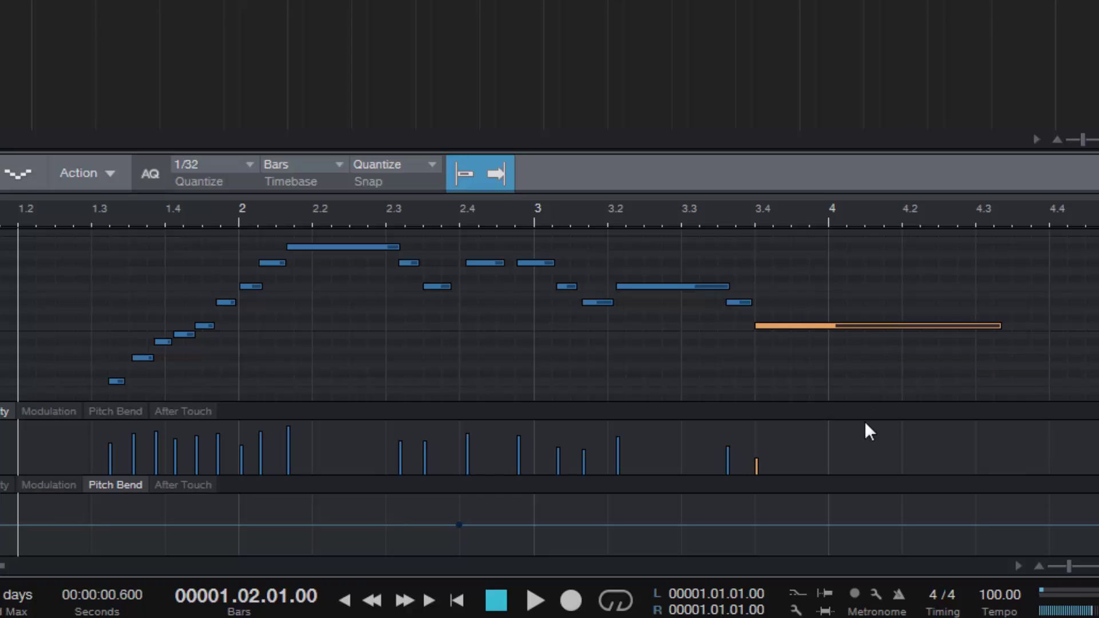
pyautogui.click(485, 263)
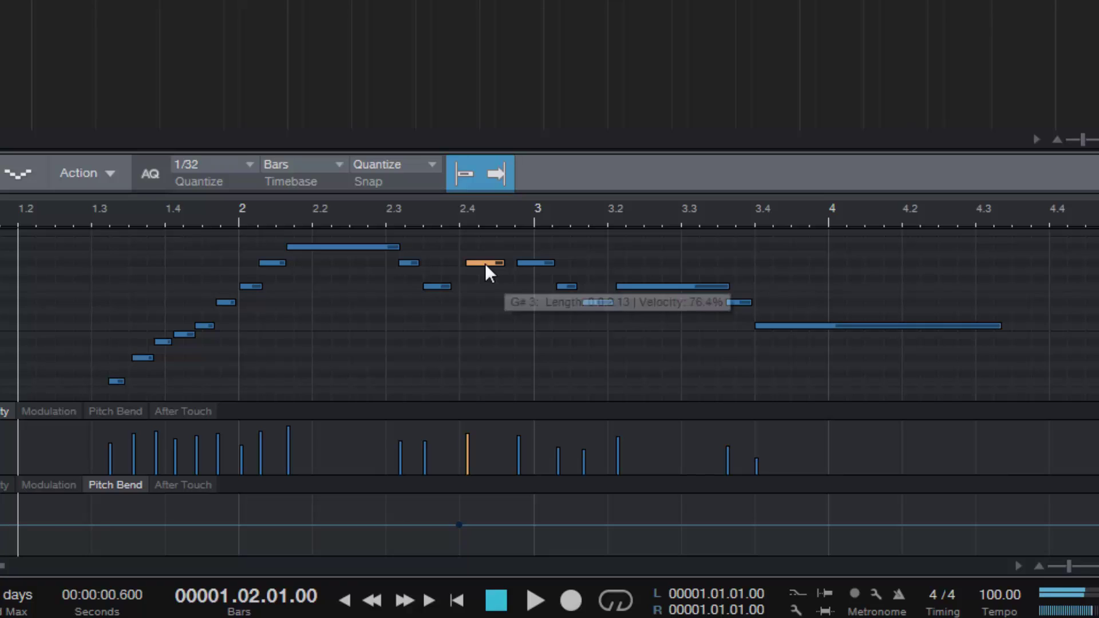
pyautogui.click(462, 528)
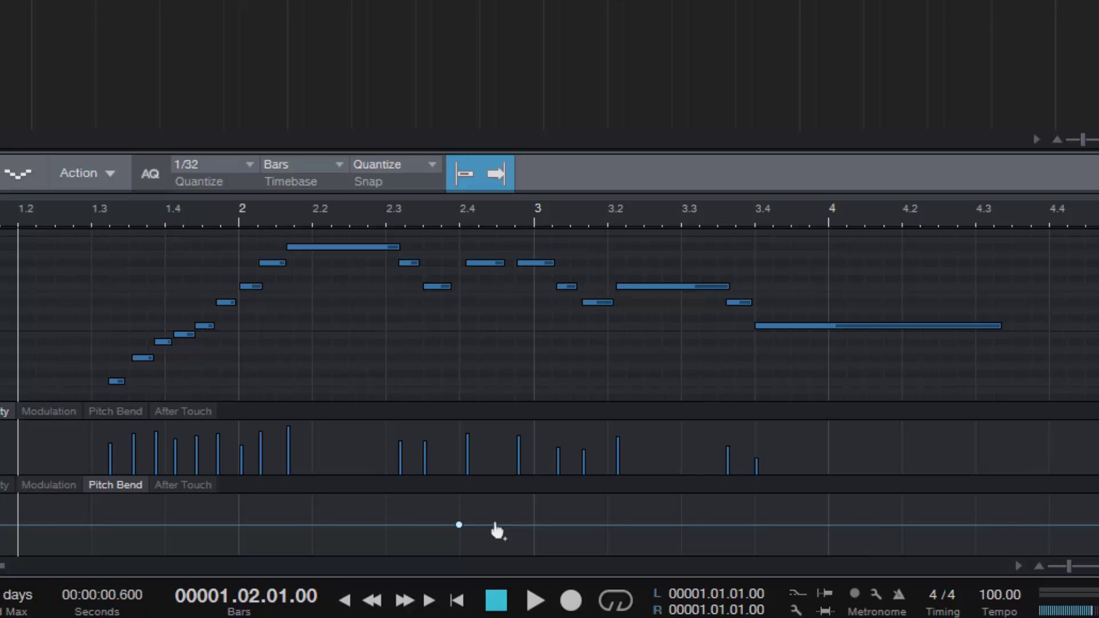
pyautogui.moveTo(497, 525); pyautogui.dragTo(495, 499)
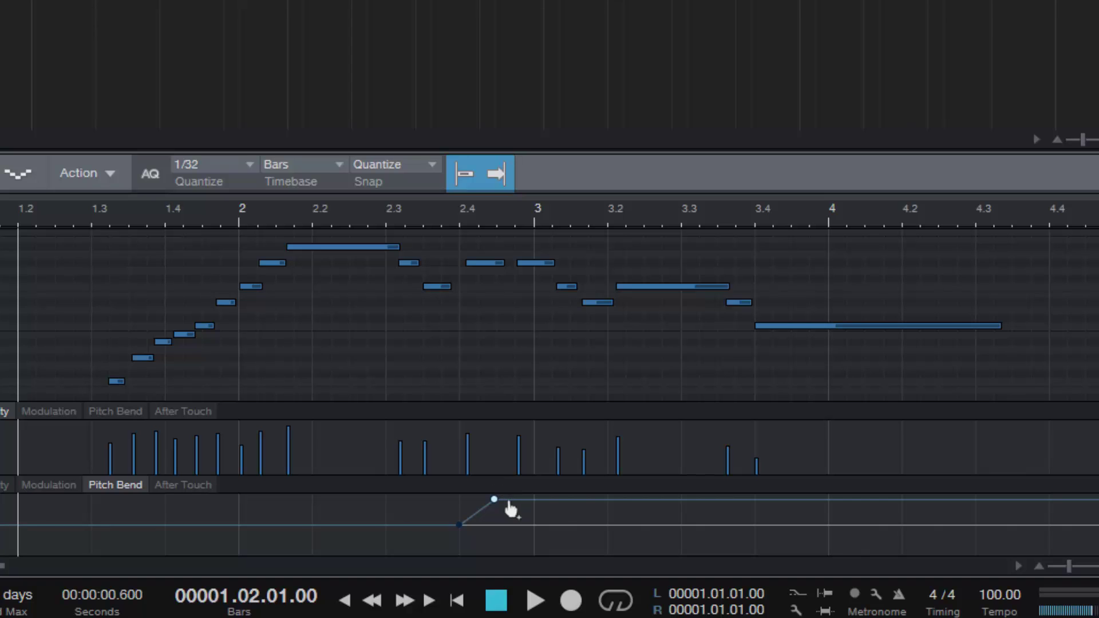
pyautogui.click(508, 499)
pyautogui.moveTo(507, 500); pyautogui.dragTo(508, 525)
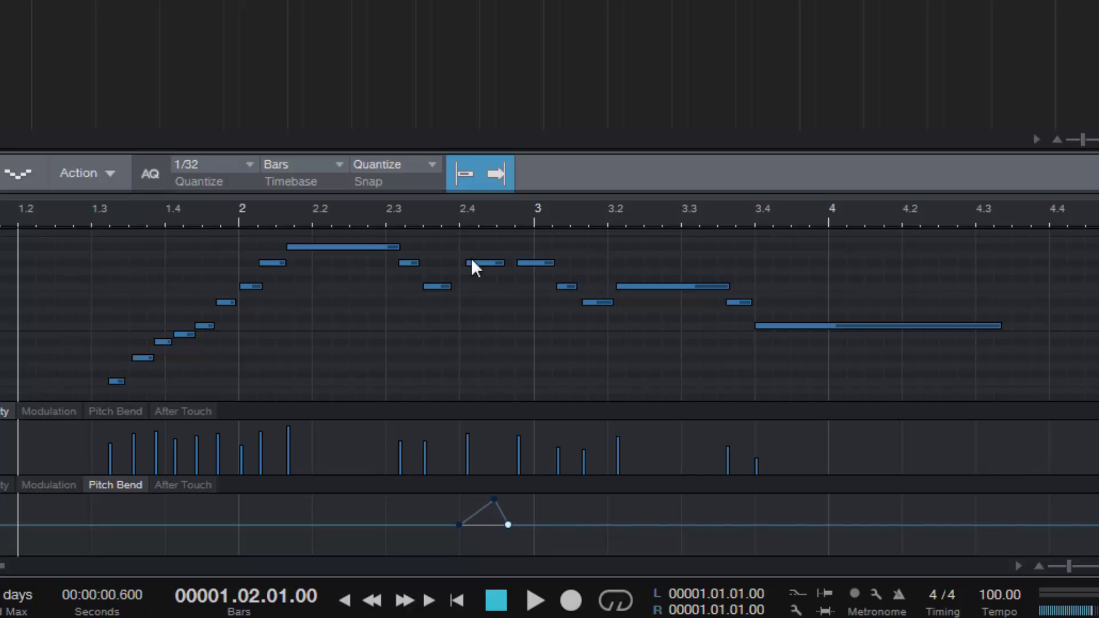
# Play back the upward bend, stop, and return to the start
pyautogui.press('space')
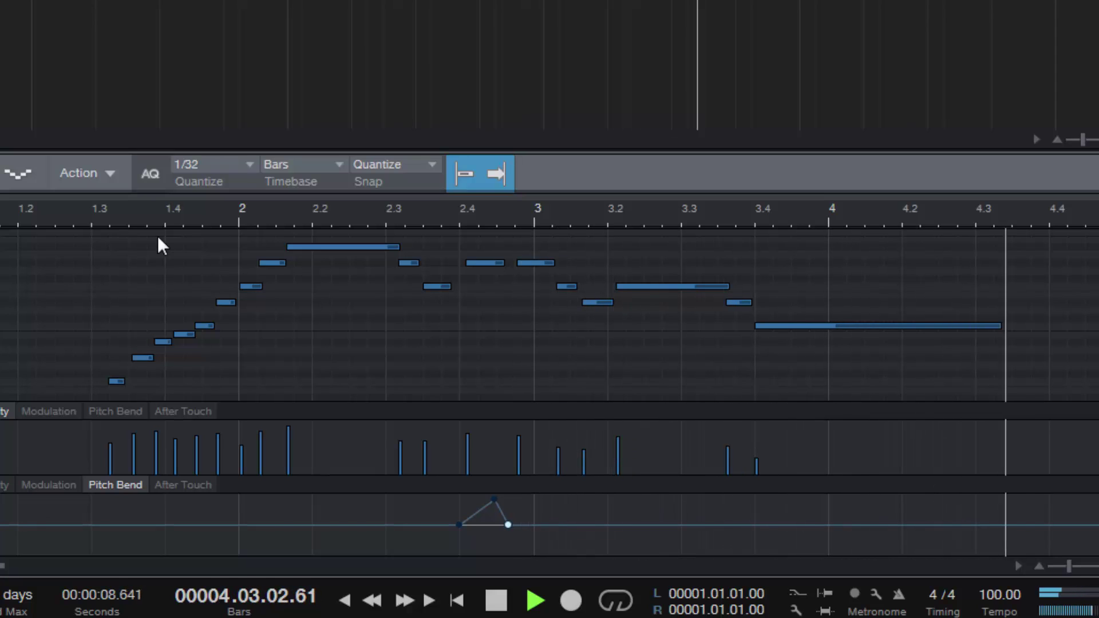
pyautogui.press('space')
pyautogui.press('KP_0')
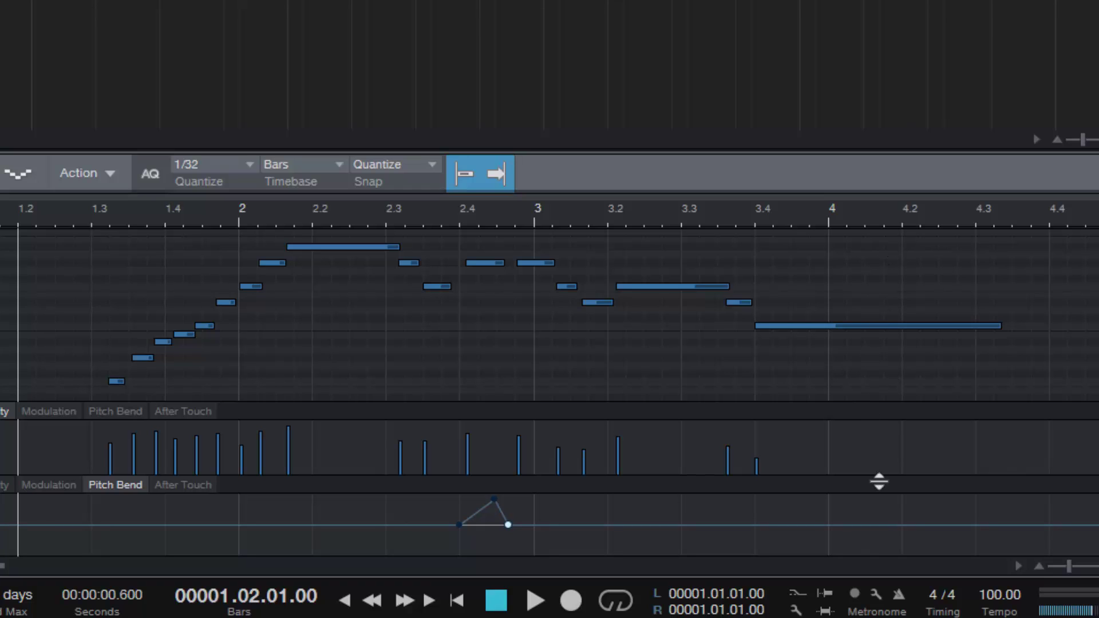
# On the long note from bar 3.4, dip the pitch bend to about -0.25, returning to zero near 4.3
pyautogui.click(857, 326)
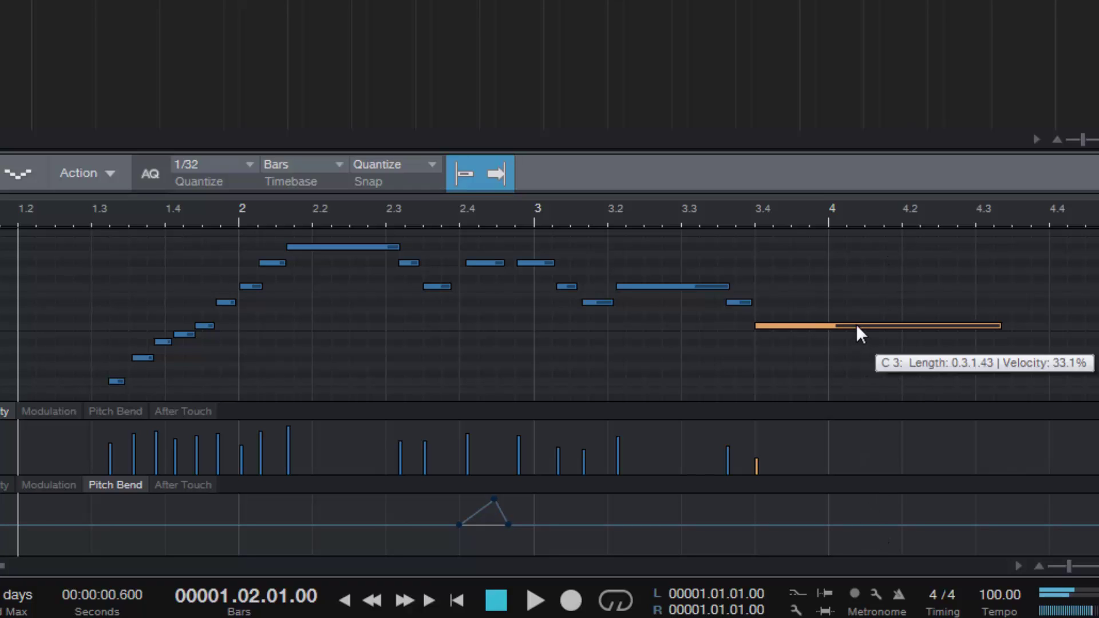
pyautogui.click(882, 525)
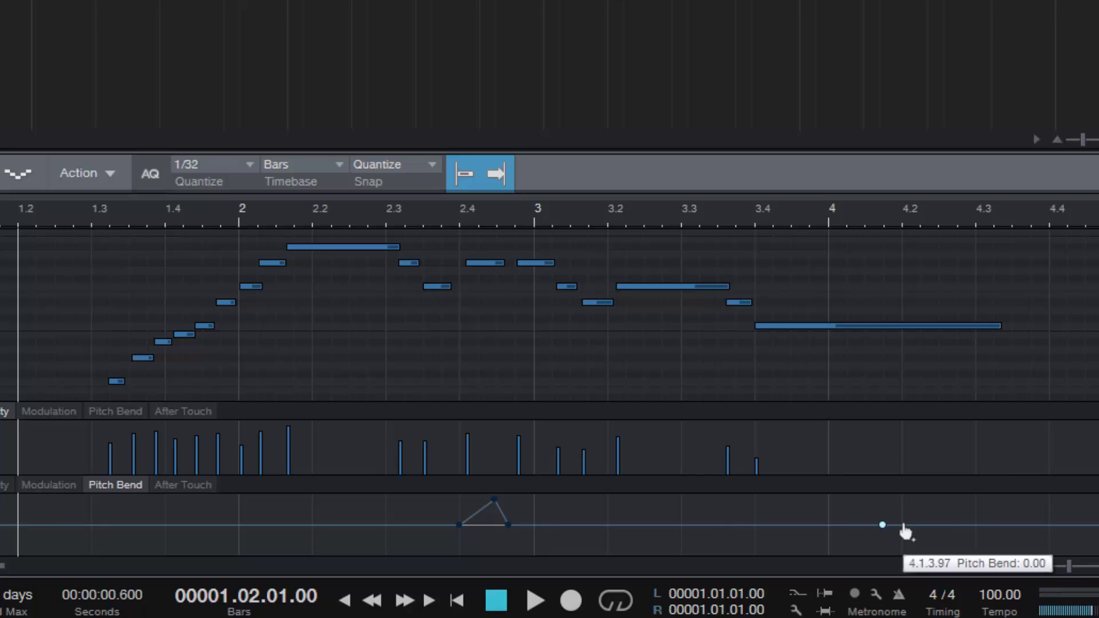
pyautogui.click(966, 525)
pyautogui.moveTo(966, 525); pyautogui.dragTo(966, 558)
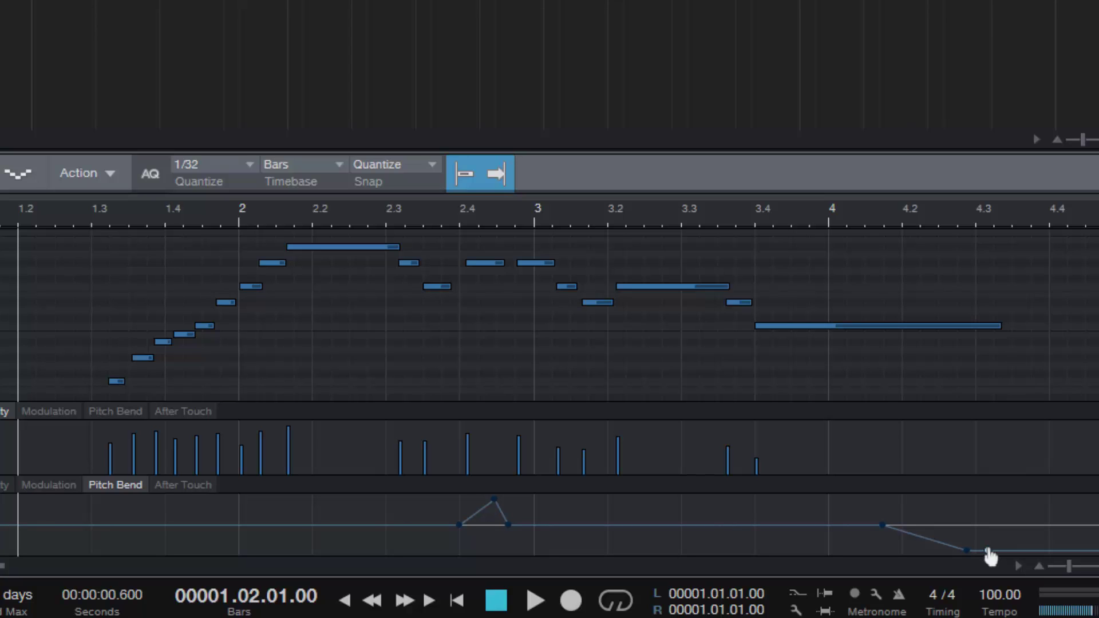
pyautogui.moveTo(990, 550); pyautogui.dragTo(994, 524)
# Play back the downward bend, stop, and return to the start
pyautogui.press('space')
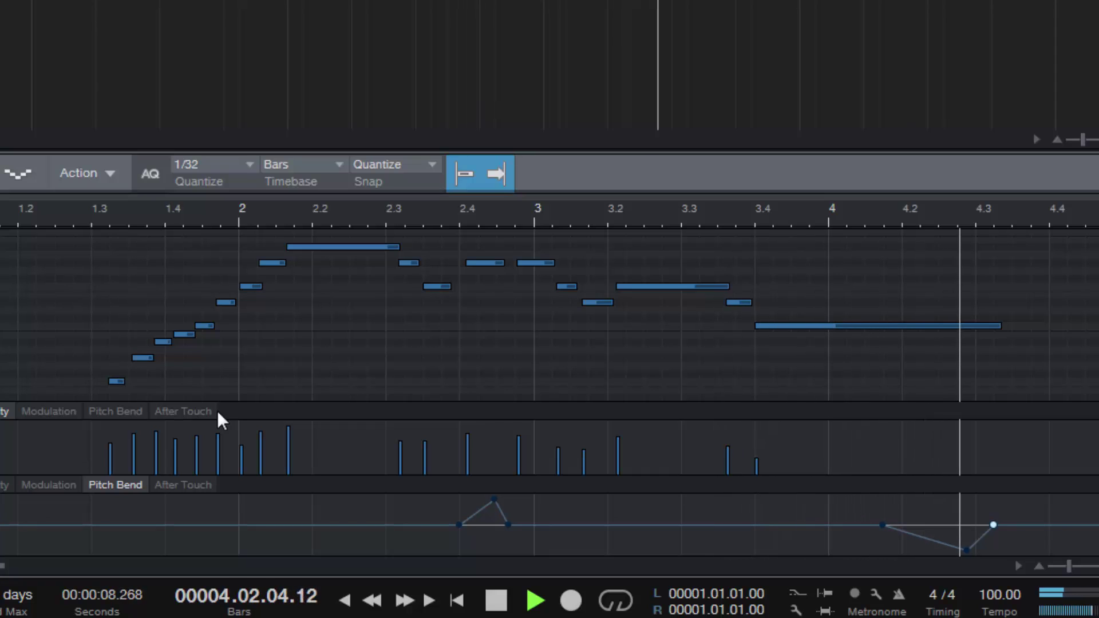
pyautogui.press('space')
pyautogui.press('KP_0')
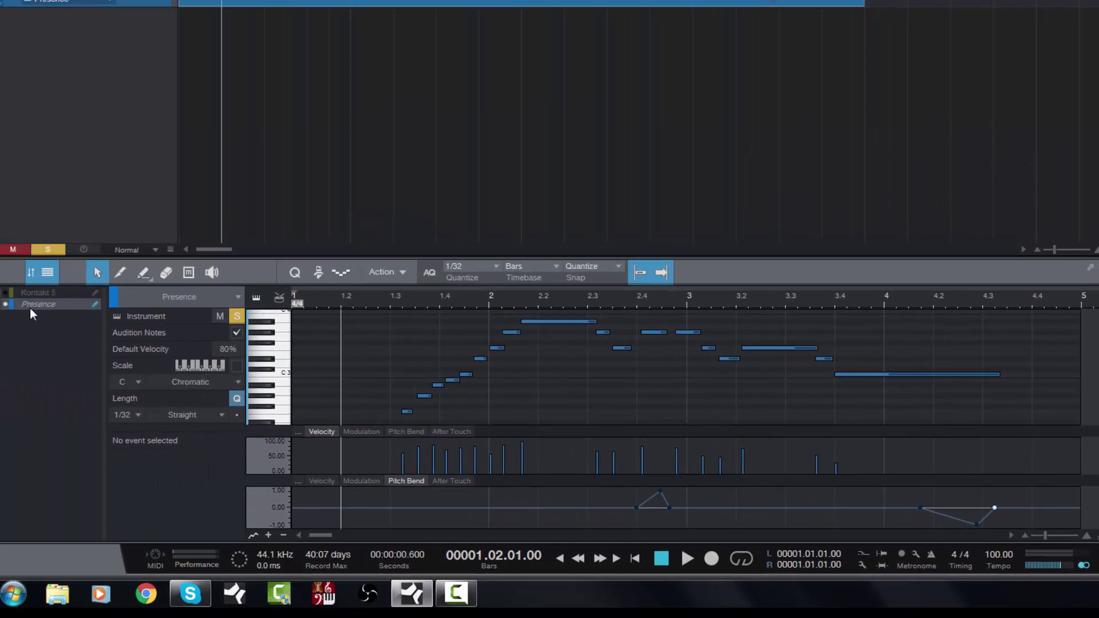
# Show the Kontakt 5 cymbal notes in the editor again and scroll to their C2 row
pyautogui.click(5, 293)
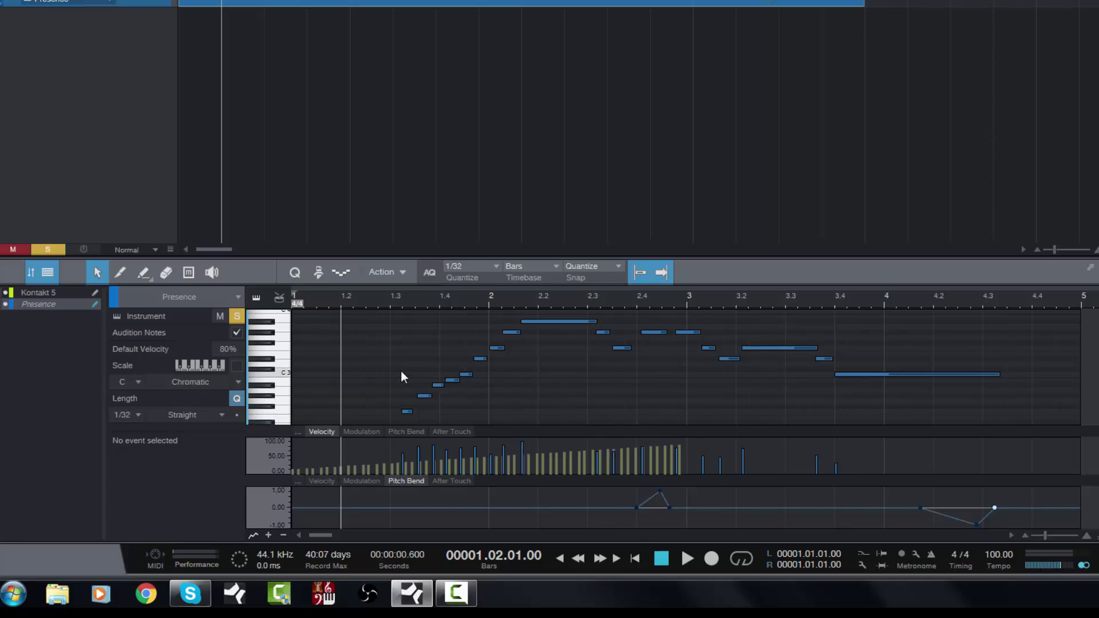
pyautogui.scroll(-2, 391, 366)
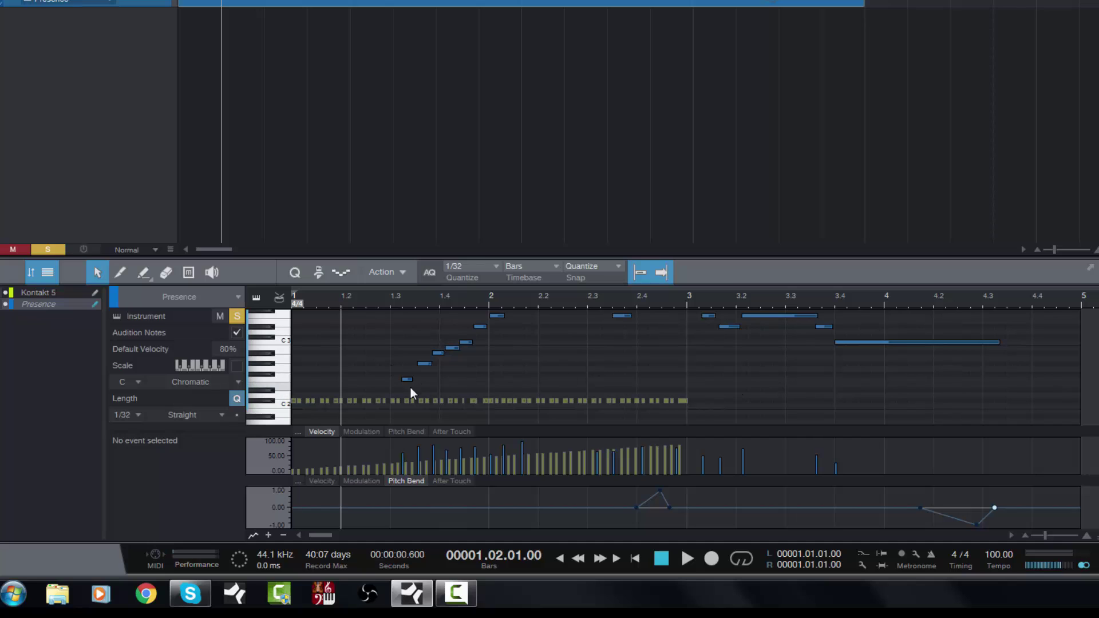
pyautogui.scroll(1, 649, 354)
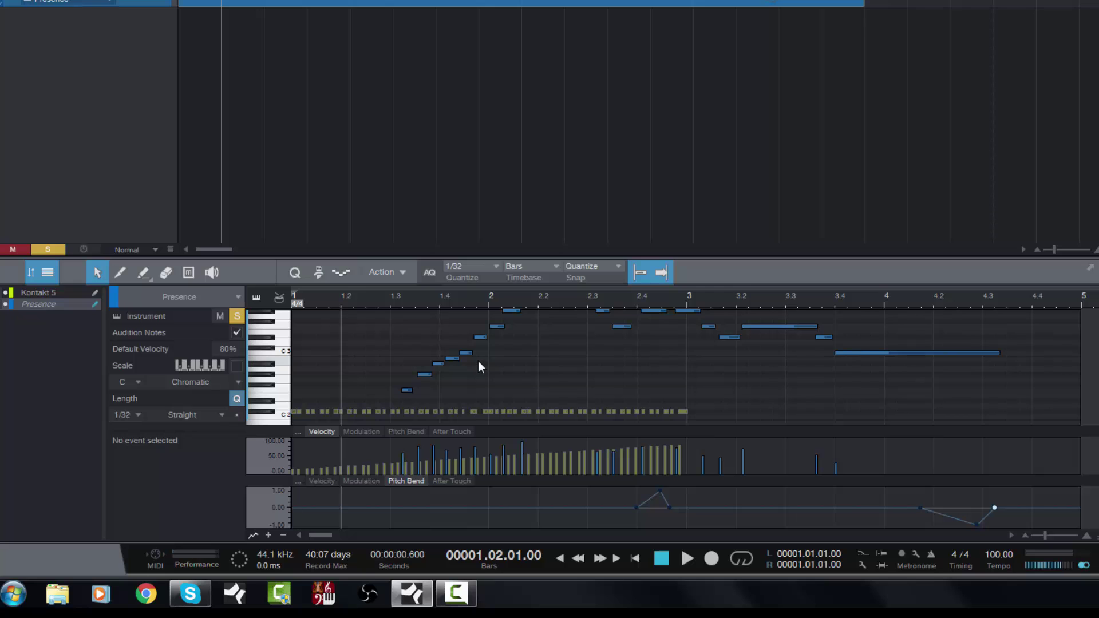
pyautogui.moveTo(525, 464)
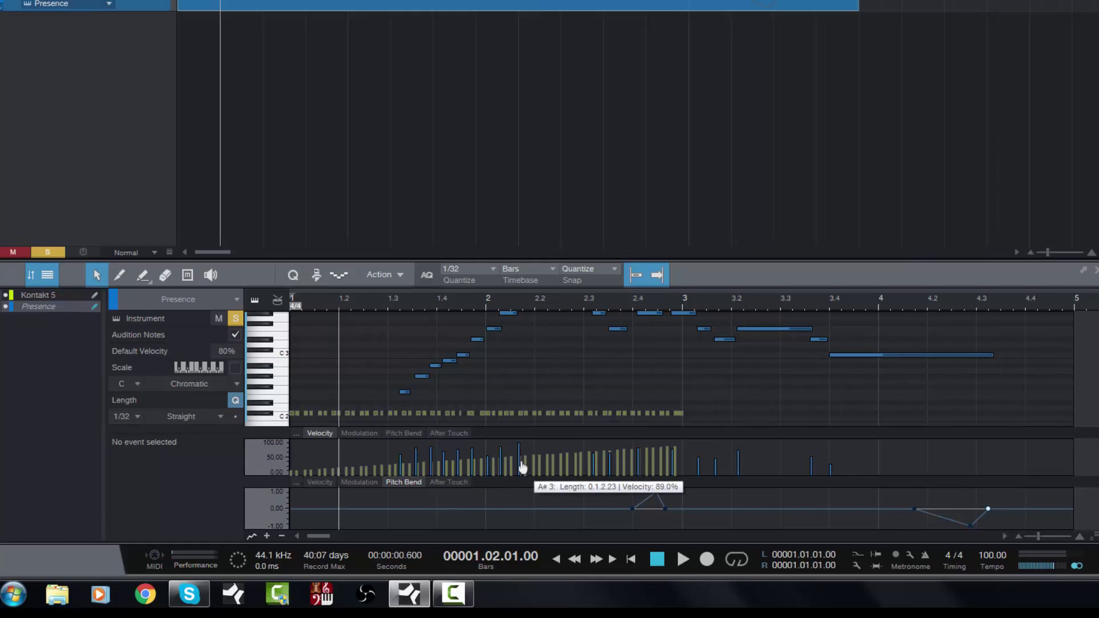